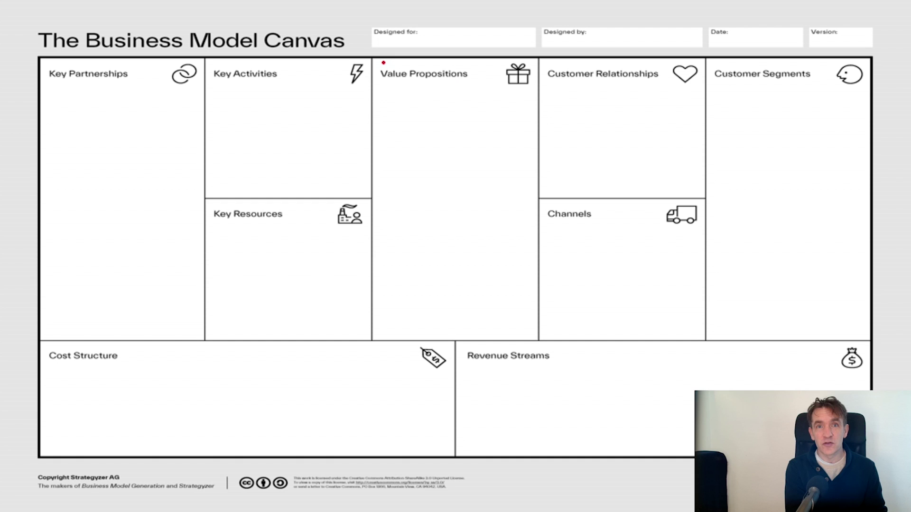
Step: Circle the Value Propositions and Customer Segments blocks in red on the canvas template
left_click_drag(517, 90, 489, 85)
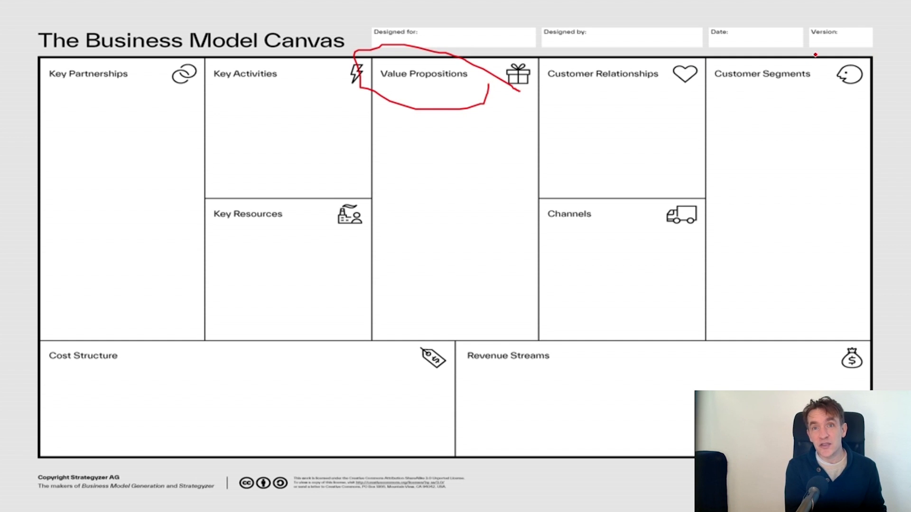
left_click_drag(758, 70, 762, 47)
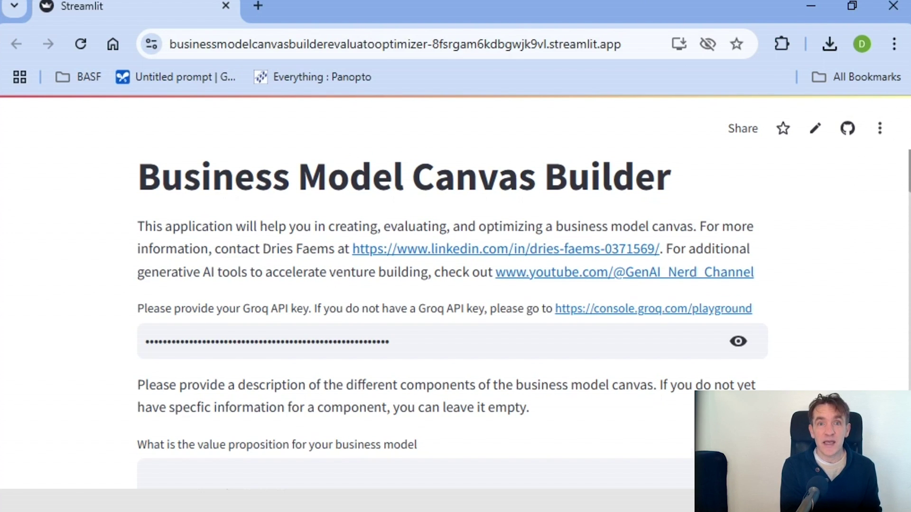
left_click_drag(908, 171, 906, 238)
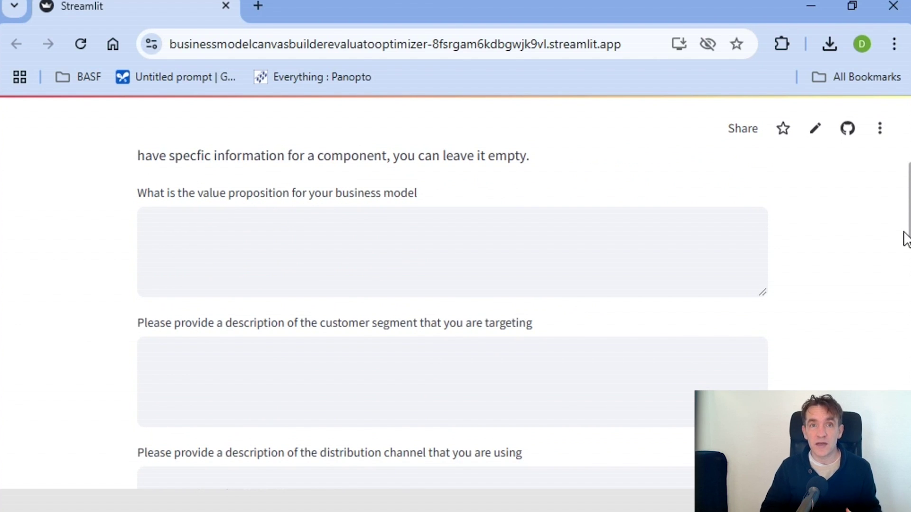
Step: Paste the SmartEnergyGuard value proposition and enter 'families in rented apartments in Germany' as the customer segment
left_click(537, 233)
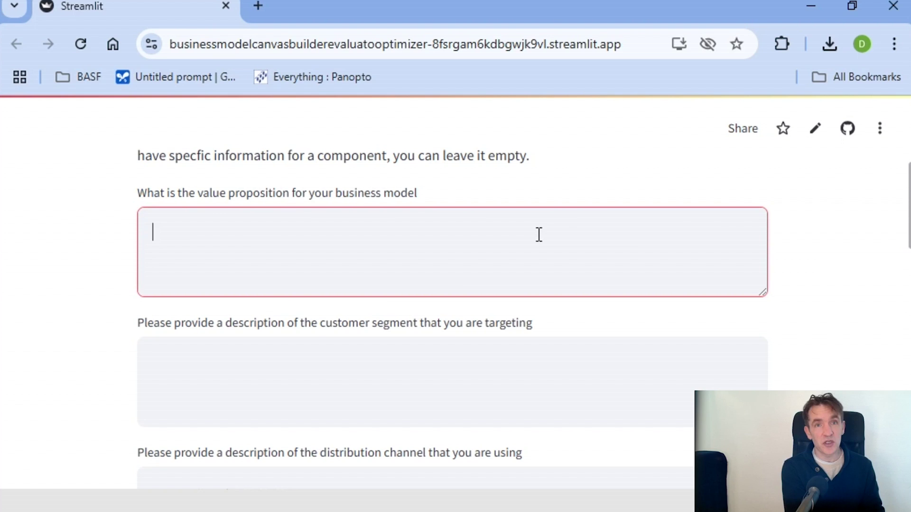
key("ctrl+v")
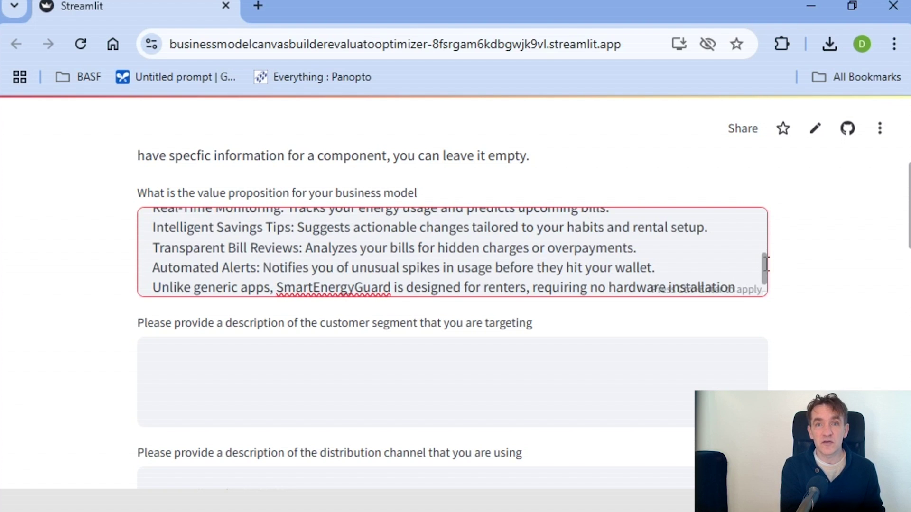
left_click_drag(764, 265, 768, 216)
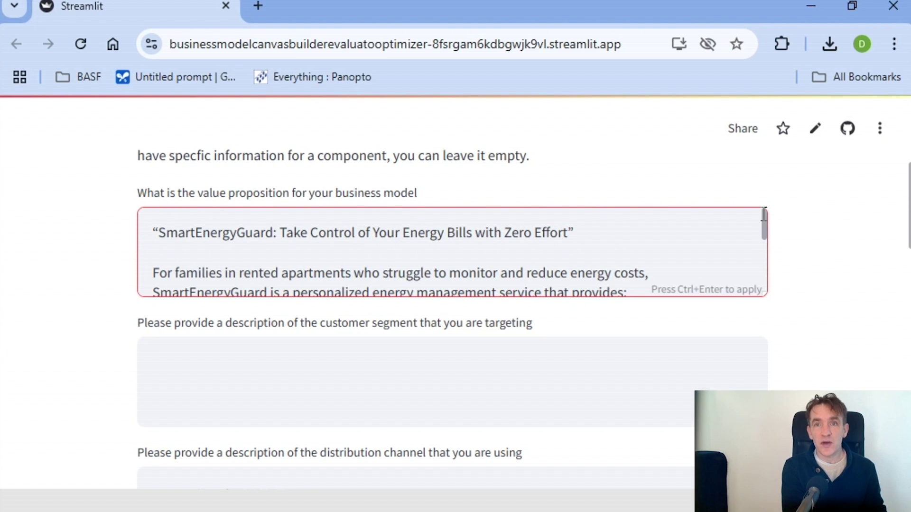
left_click_drag(763, 216, 771, 262)
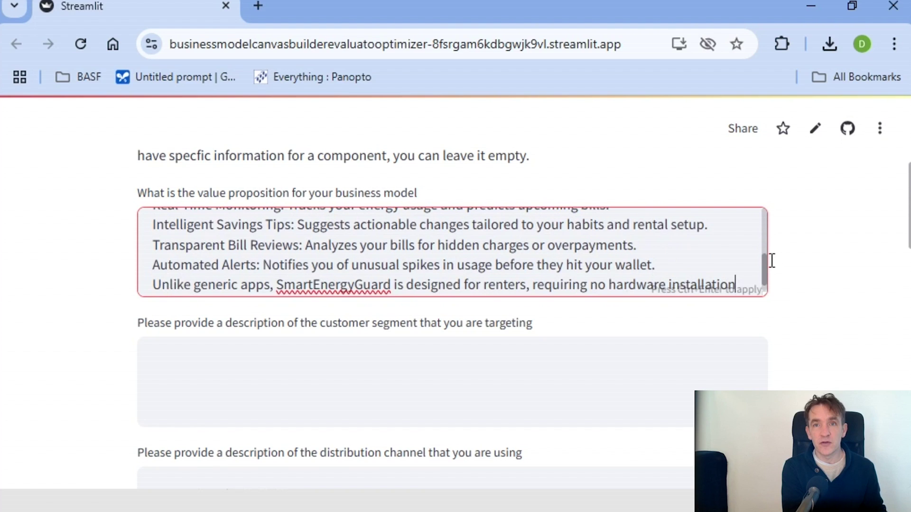
left_click(601, 364)
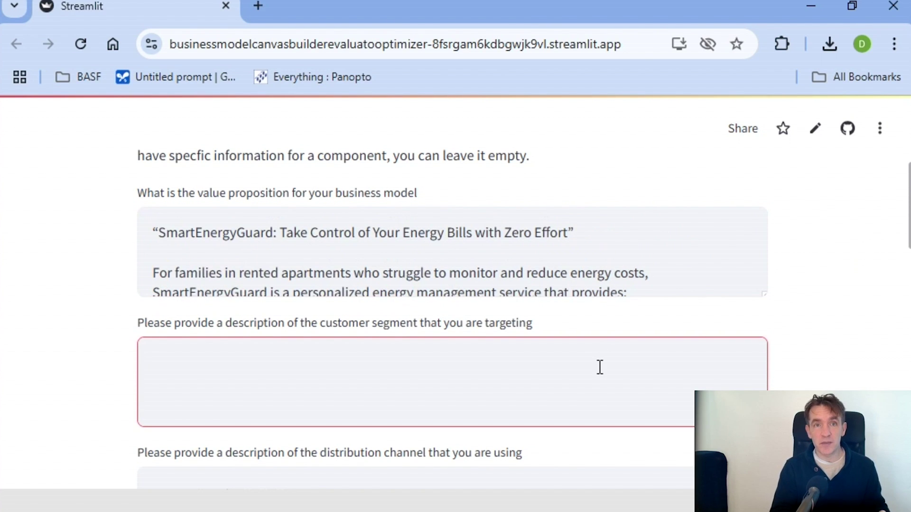
type("F")
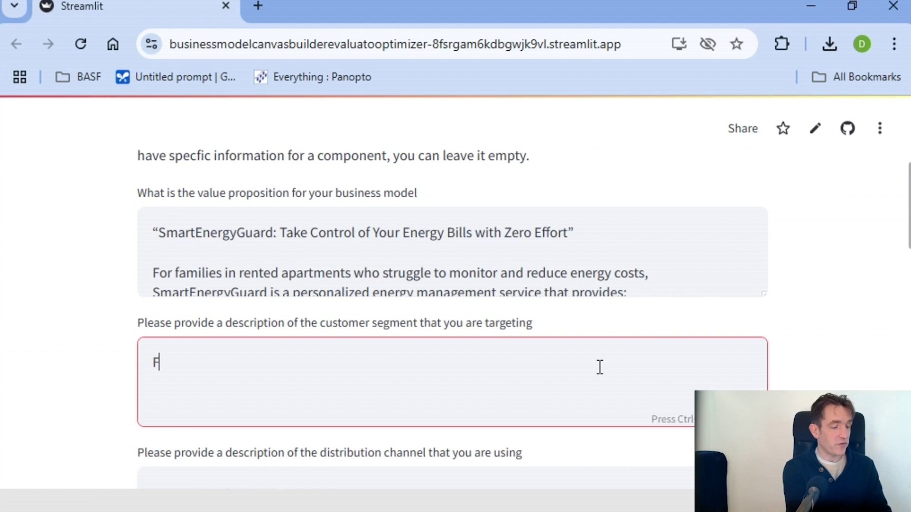
type("amilies that ")
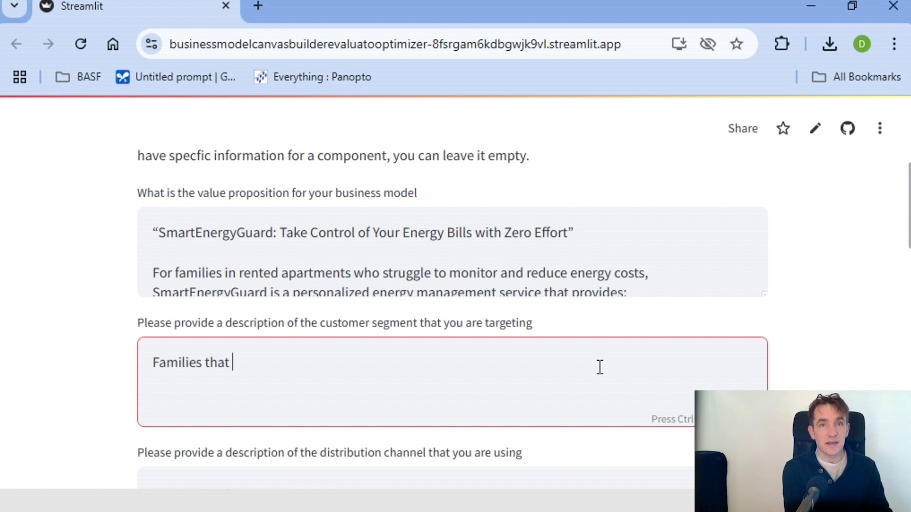
type("live in a rent")
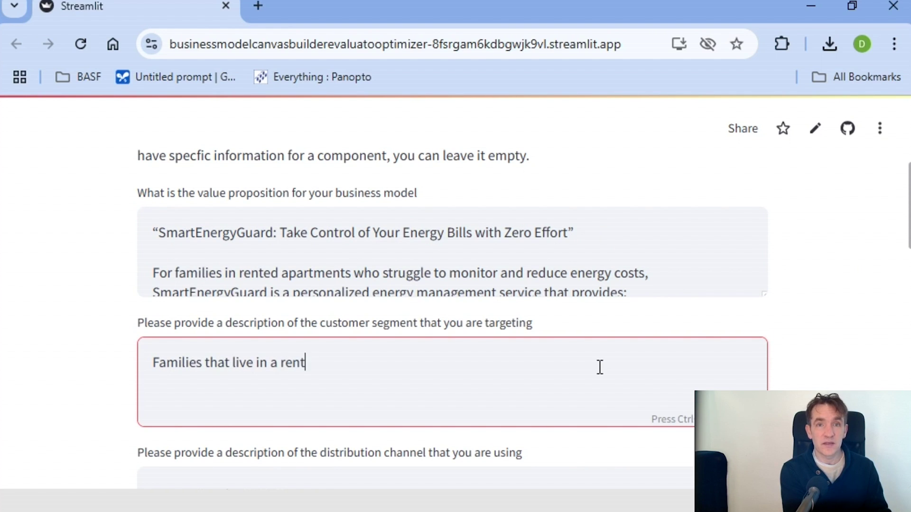
type("ed appa")
type("rtn")
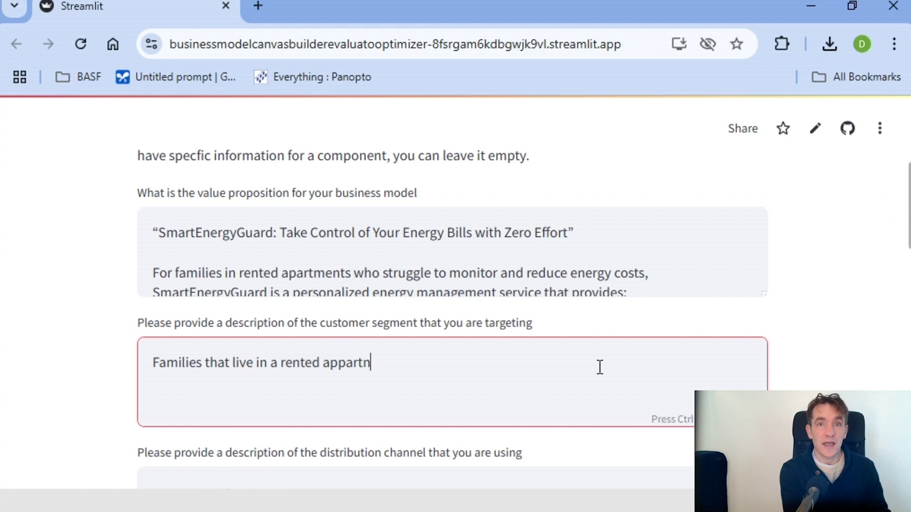
type("men in")
key("BackSpace")
key("BackSpace")
key("BackSpace")
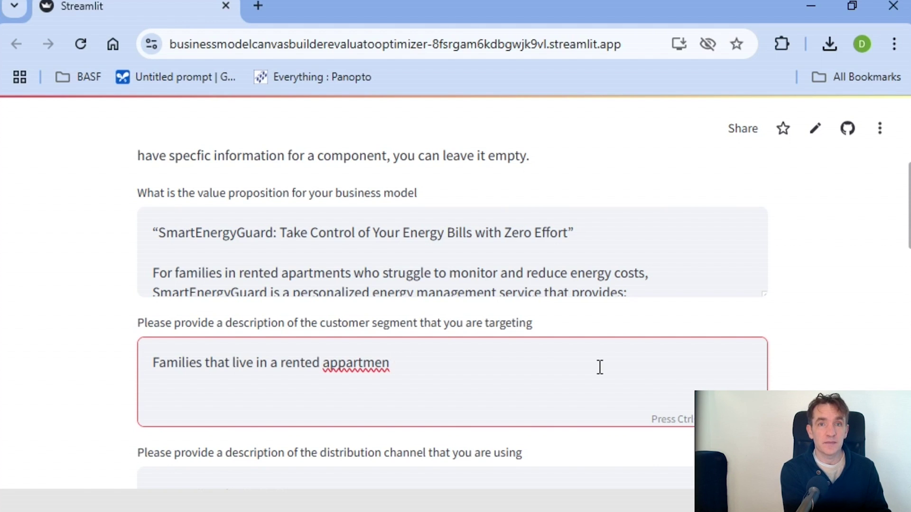
type("t in g")
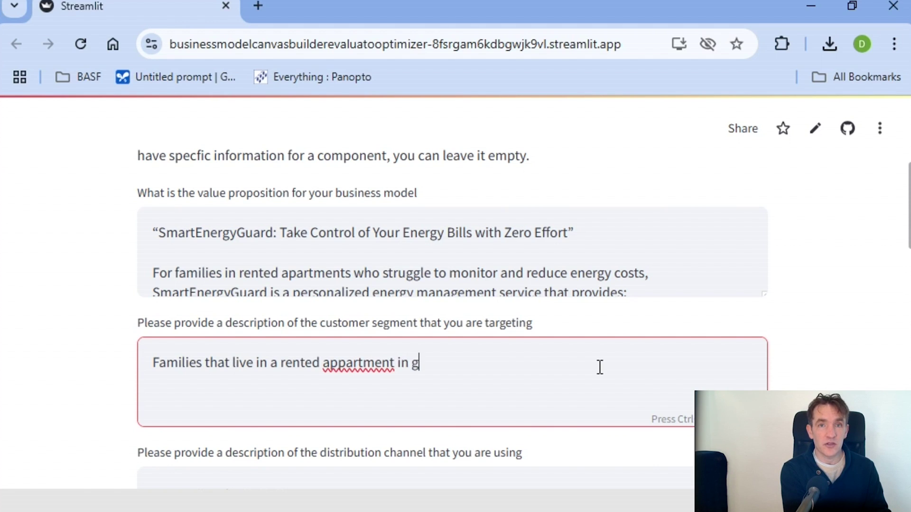
type("ermany")
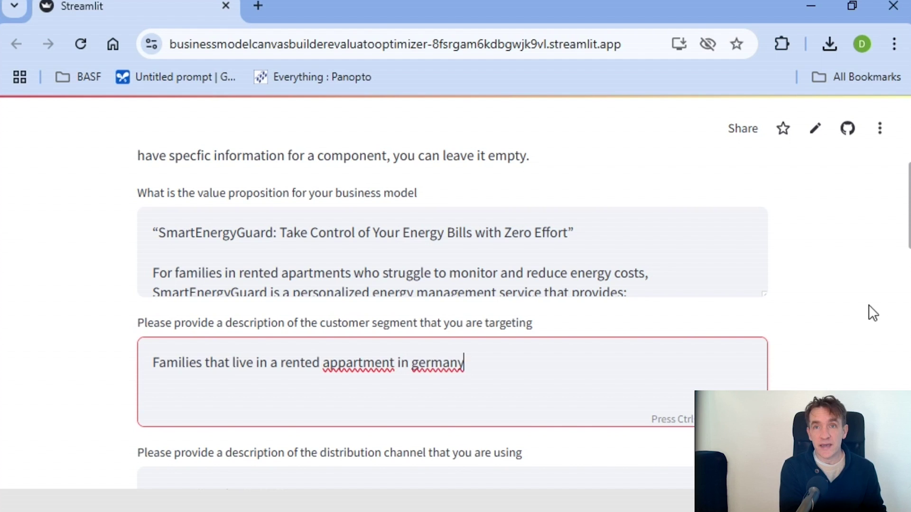
scroll(453, 320, "down", 3)
scroll(453, 320, "down", 2)
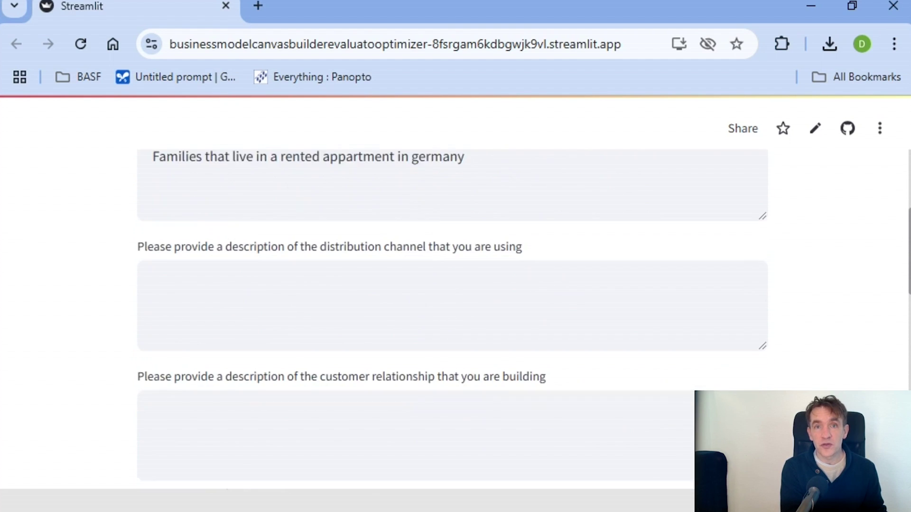
scroll(453, 320, "down", 1)
scroll(453, 321, "down", 1)
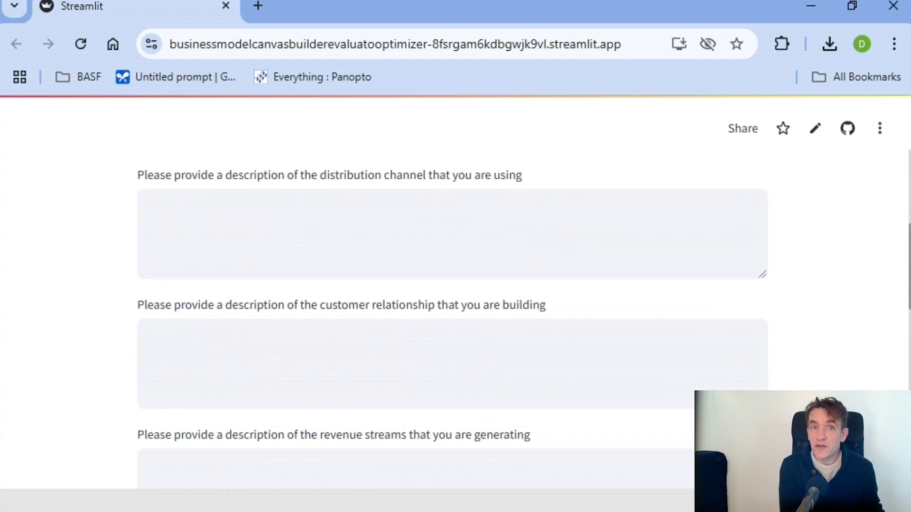
scroll(452, 321, "down", 2)
scroll(453, 320, "down", 1)
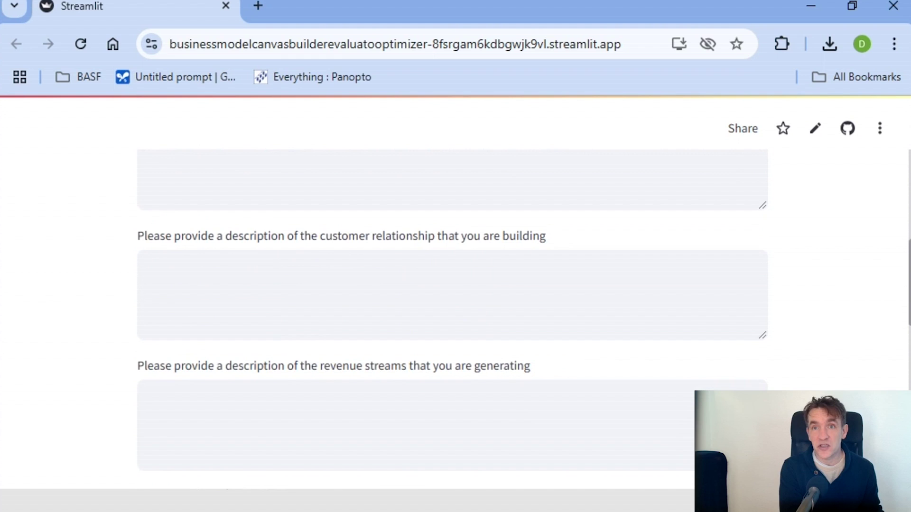
scroll(452, 320, "down", 2)
scroll(453, 320, "down", 2)
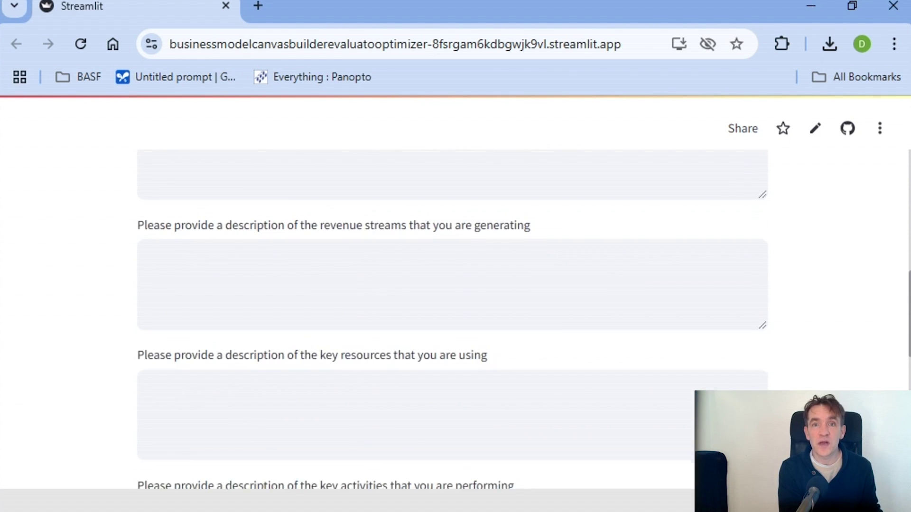
scroll(453, 321, "down", 2)
scroll(454, 321, "down", 2)
scroll(453, 321, "down", 2)
scroll(454, 320, "down", 3)
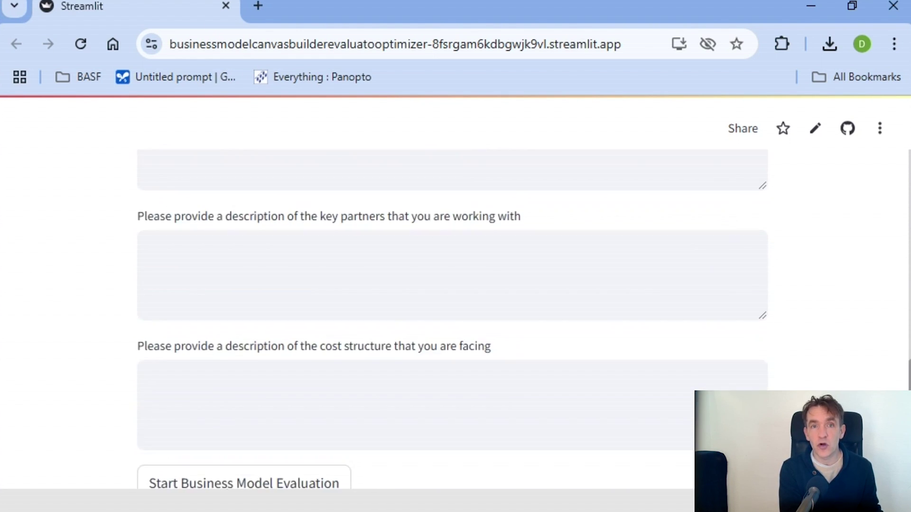
scroll(453, 320, "down", 3)
scroll(696, 348, "down", 2)
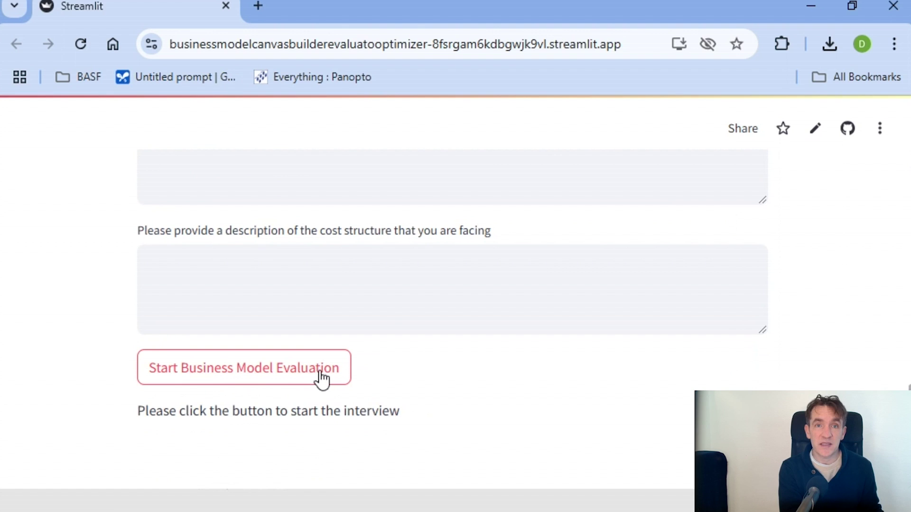
Step: Run Start Business Model Evaluation to generate the initial SmartEnergyGuard canvas
left_click(304, 373)
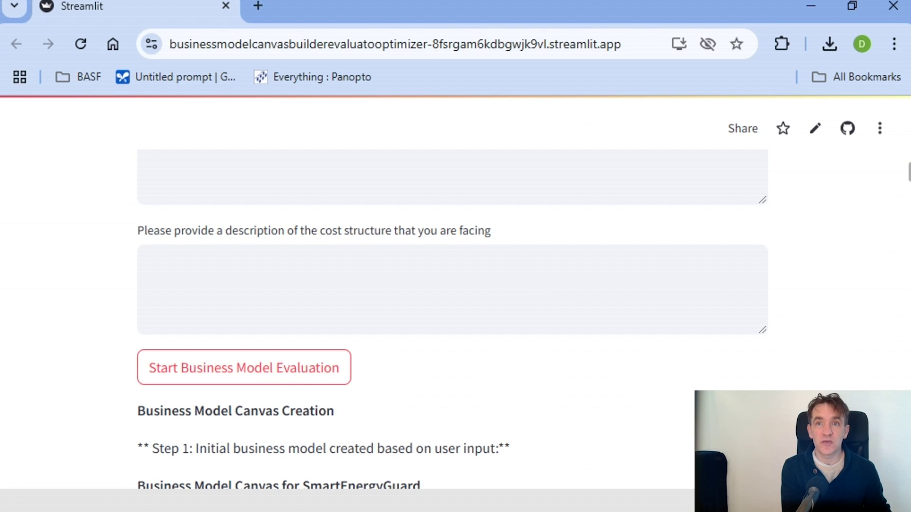
scroll(456, 284, "down", 3)
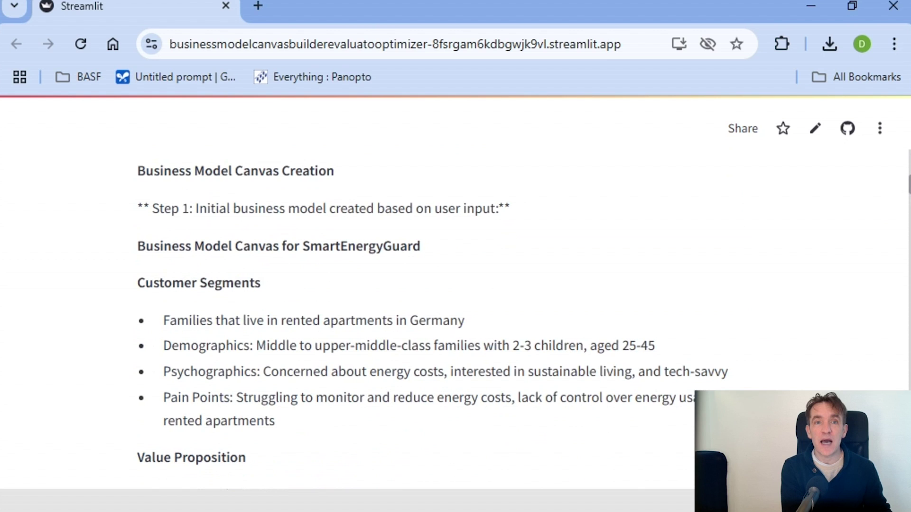
scroll(456, 285, "down", 1)
scroll(456, 285, "down", 1)
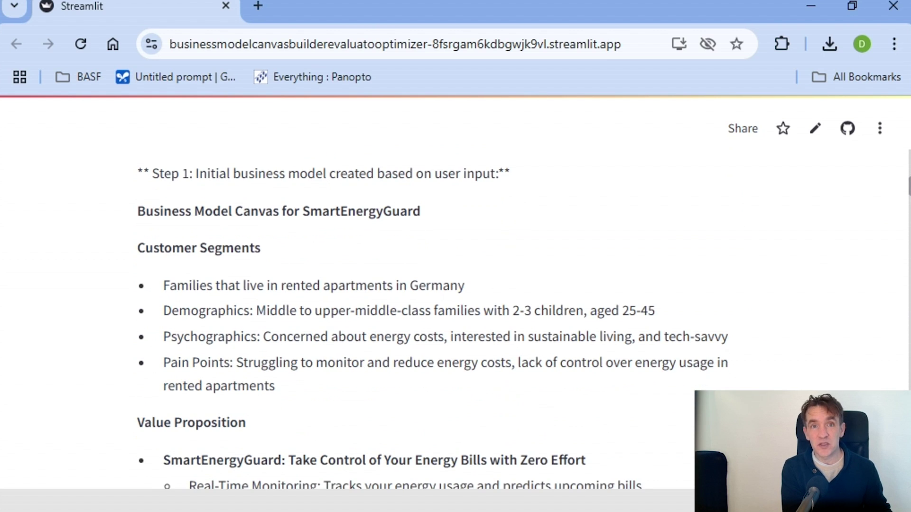
scroll(456, 285, "down", 1)
scroll(456, 285, "down", 1)
left_click_drag(908, 199, 907, 278)
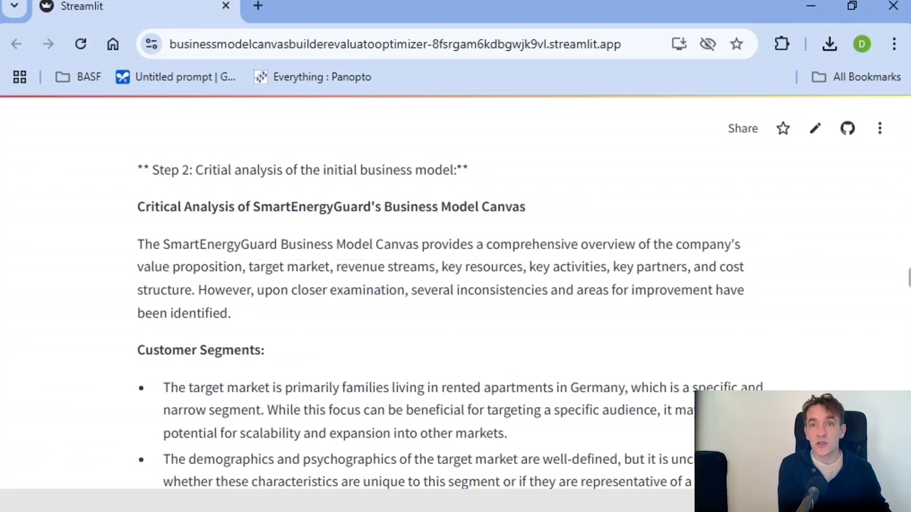
scroll(456, 321, "down", 4)
scroll(456, 320, "down", 3)
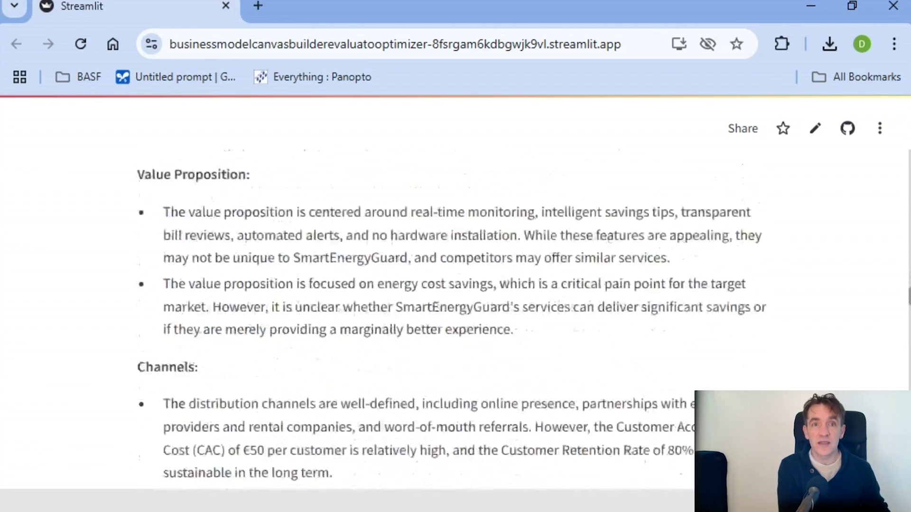
scroll(455, 320, "down", 3)
scroll(456, 321, "down", 3)
scroll(456, 321, "down", 4)
scroll(455, 321, "down", 4)
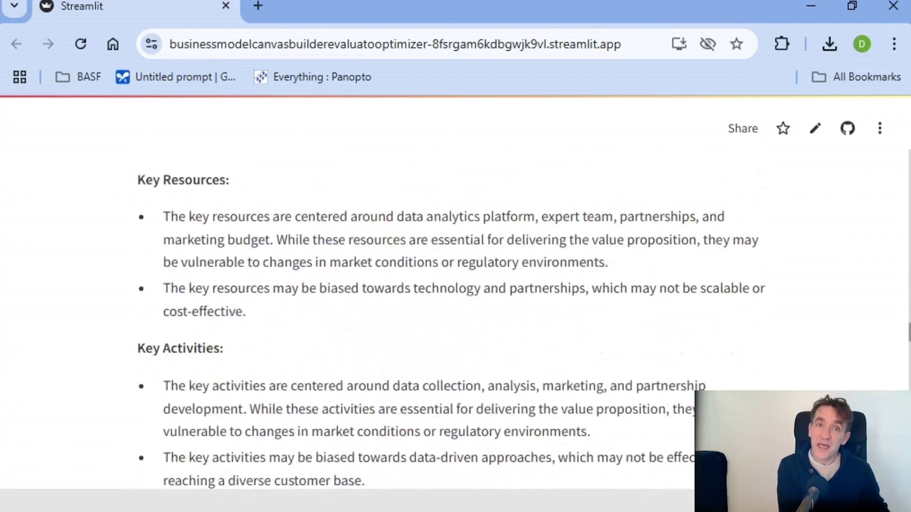
scroll(455, 320, "down", 2)
scroll(455, 321, "down", 3)
scroll(456, 321, "down", 5)
scroll(456, 320, "down", 3)
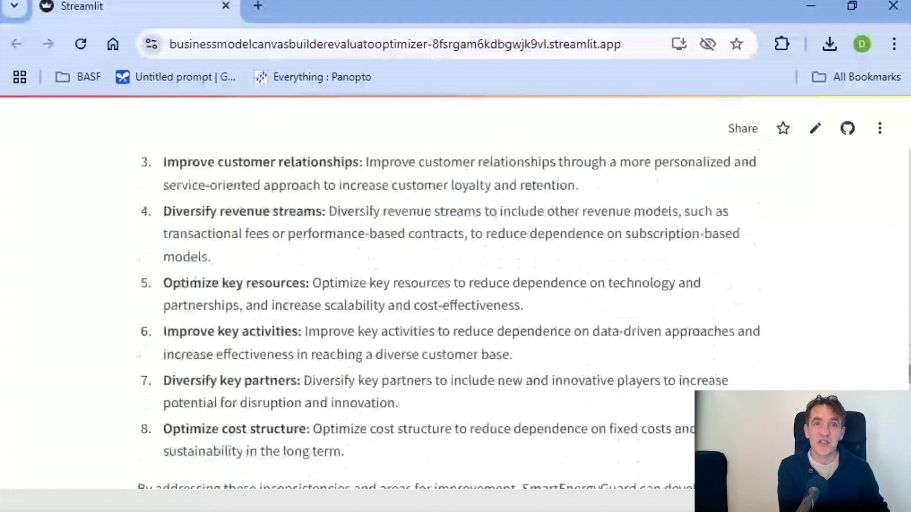
scroll(456, 321, "down", 3)
scroll(456, 320, "down", 3)
scroll(456, 321, "down", 1)
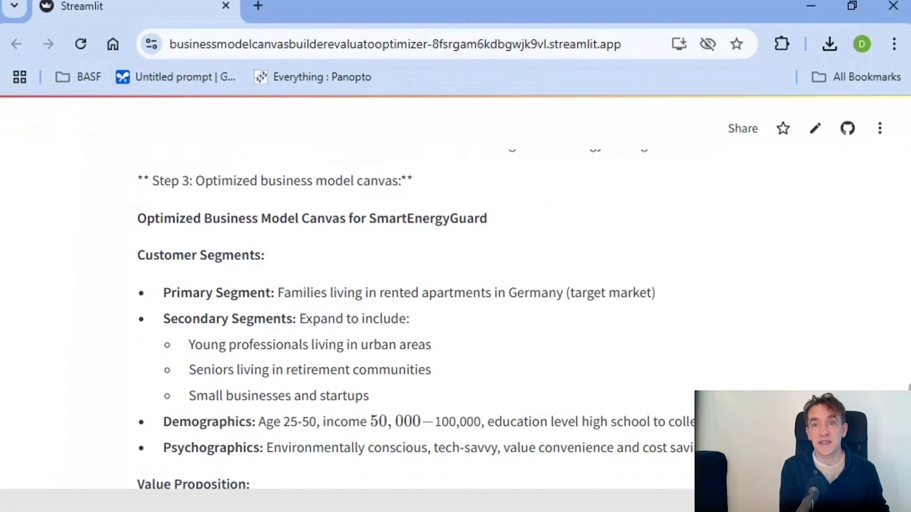
scroll(456, 320, "down", 3)
scroll(455, 321, "down", 3)
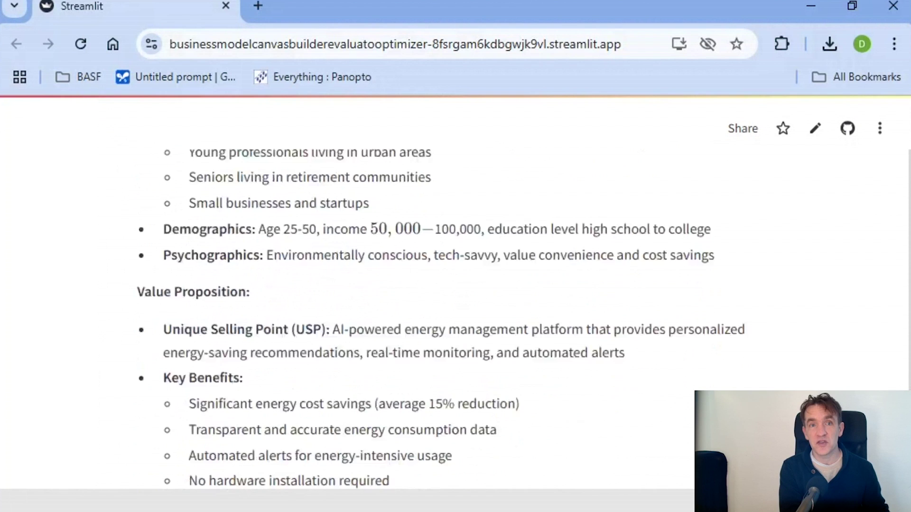
scroll(456, 320, "down", 4)
scroll(455, 321, "down", 3)
scroll(456, 321, "down", 1)
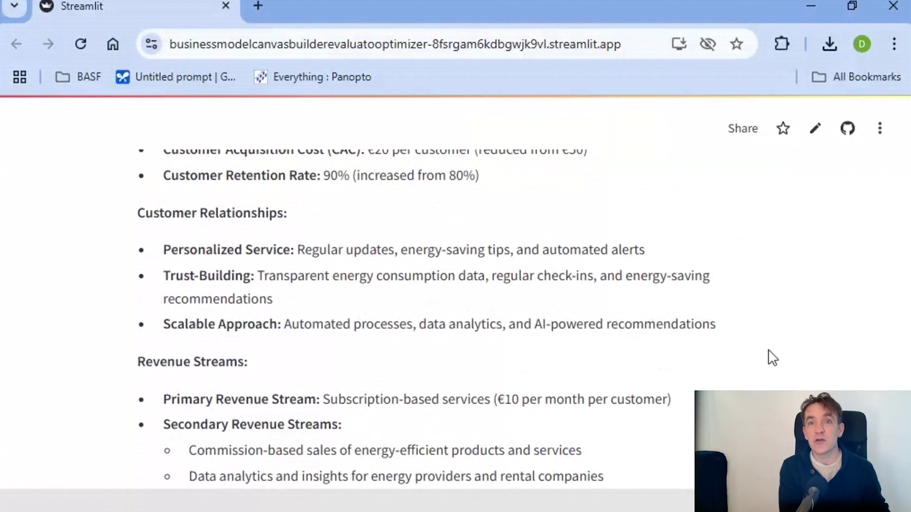